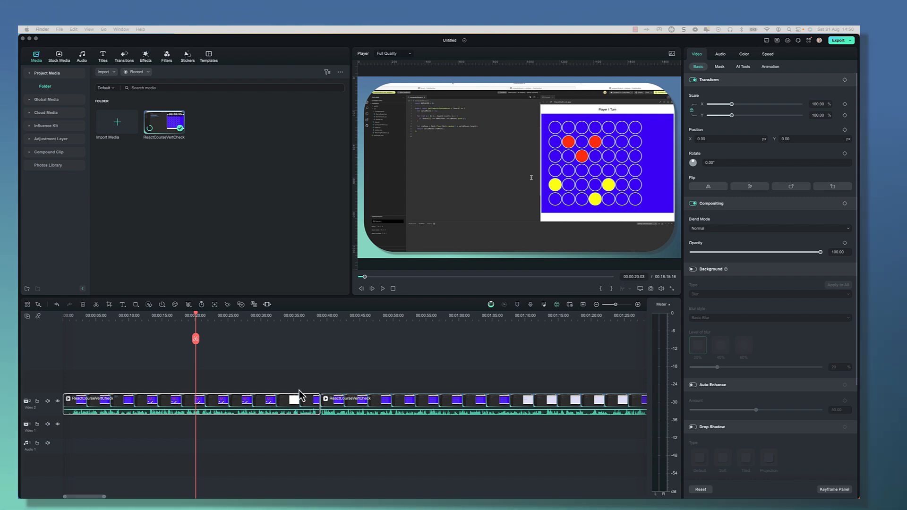
Generate SRT subtitles for the selected video clip using Speech-to-Text with English (UK) audio.
left_click(251, 413)
right_click(251, 414)
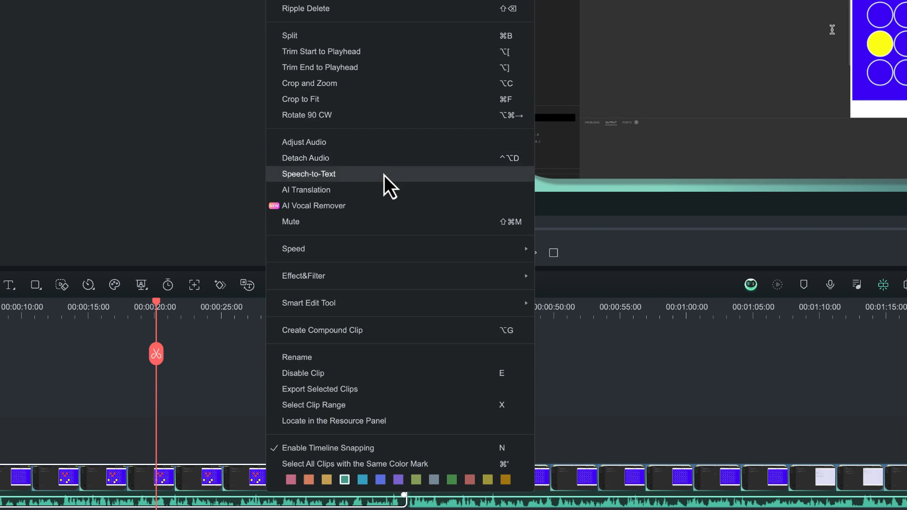
left_click(384, 175)
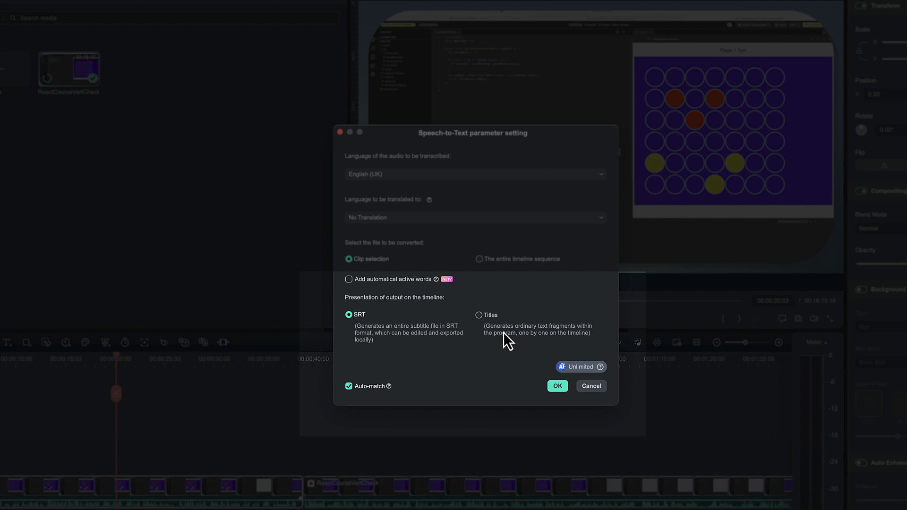
left_click(557, 386)
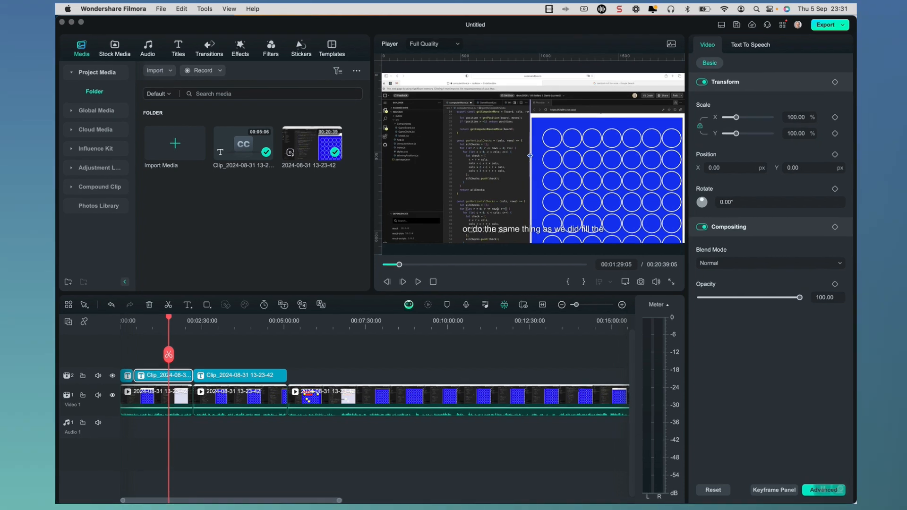
Translate the subtitle clip with AI Translation from English (UK) to German (Germany).
right_click(180, 372)
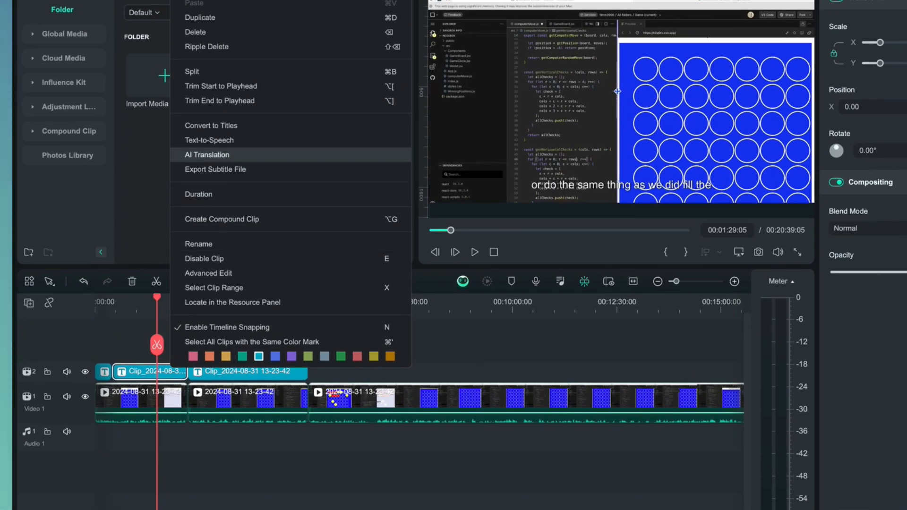
left_click(207, 155)
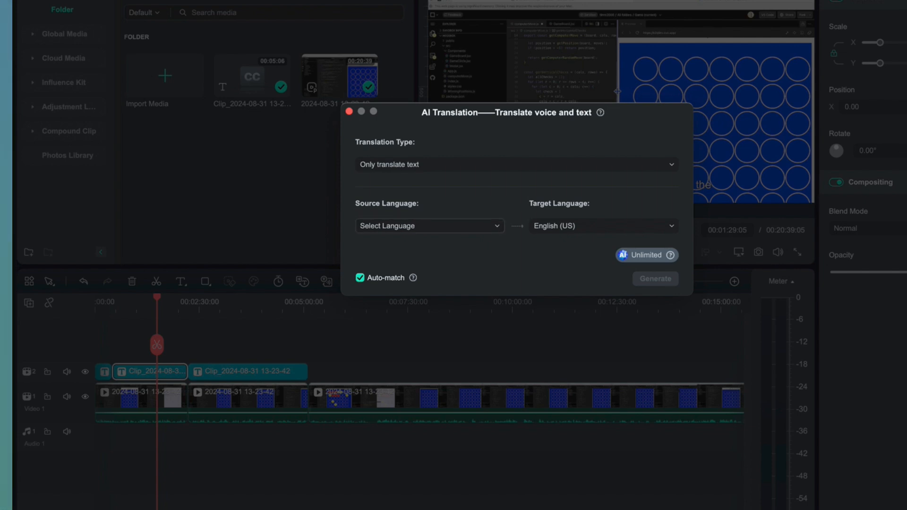
left_click(430, 226)
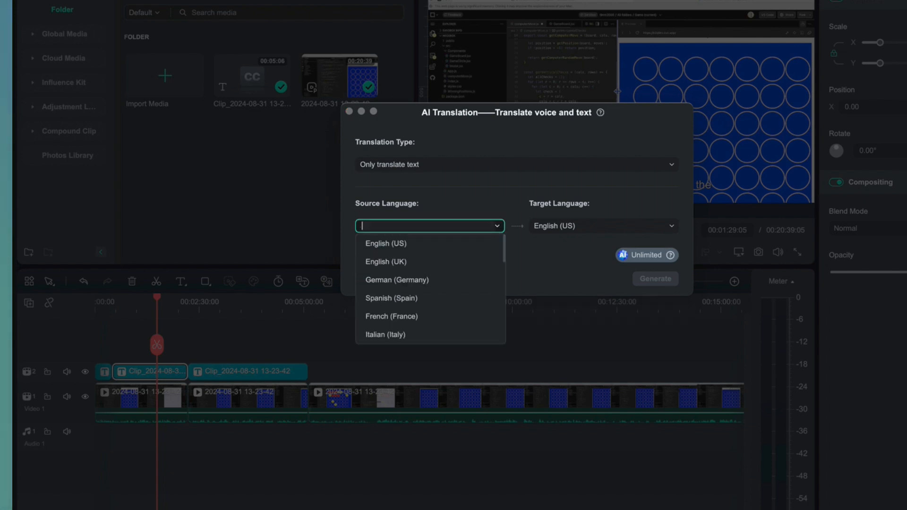
left_click(406, 261)
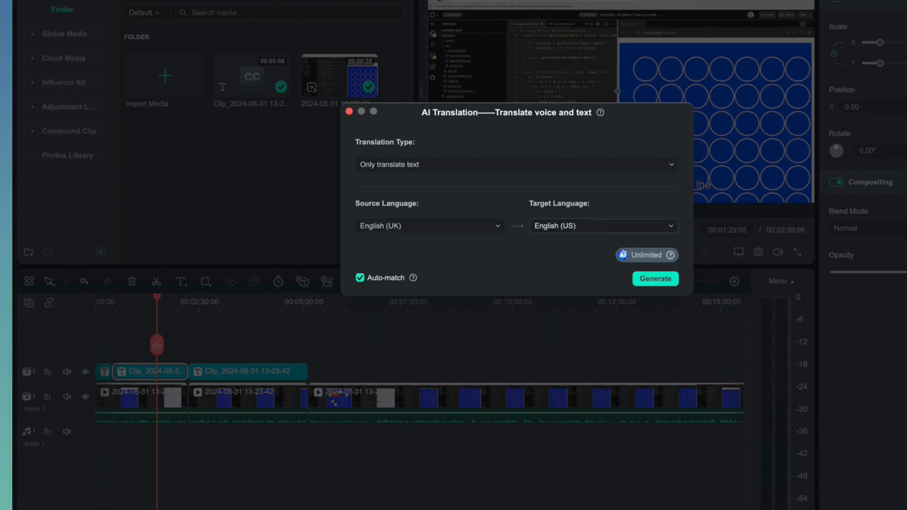
left_click(604, 226)
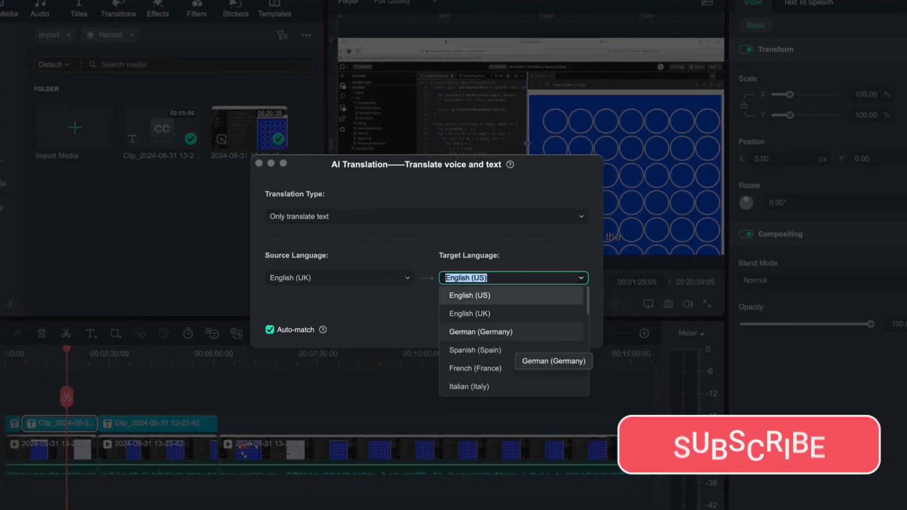
left_click(510, 333)
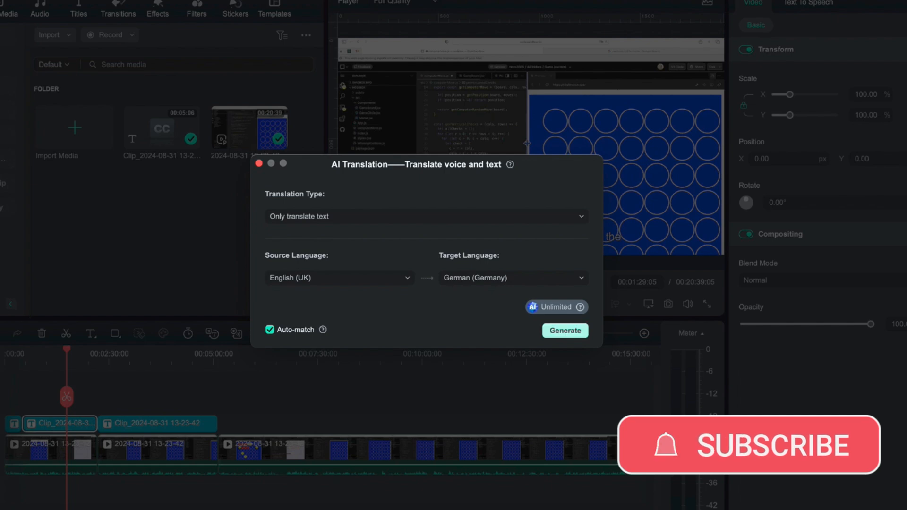
left_click(565, 330)
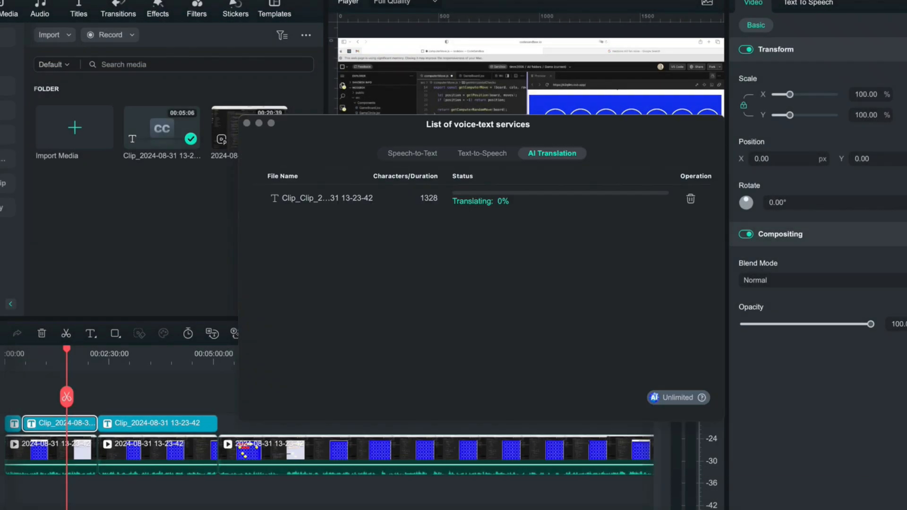
Run Speech-to-Text on the video clip with English (UK) audio translated into Spanish (Spain) as SRT.
left_click_drag(525, 212, 531, 211)
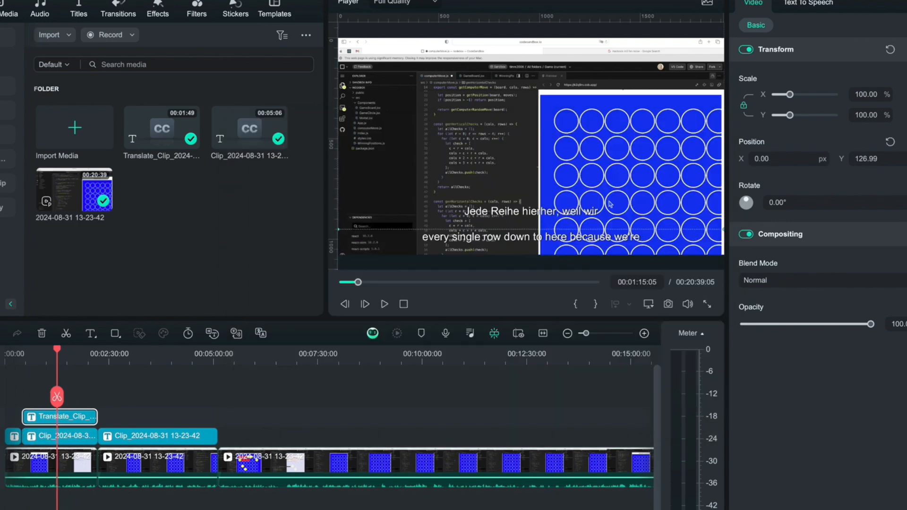
key("space")
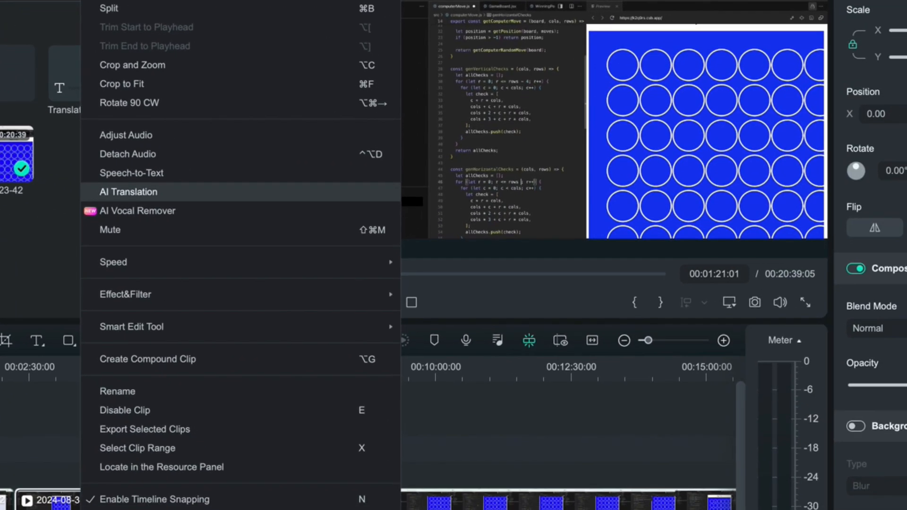
left_click(132, 173)
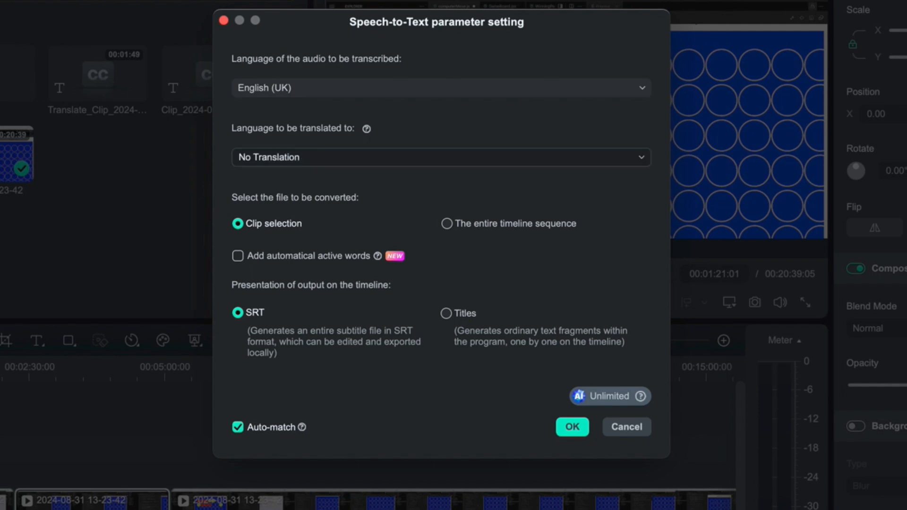
left_click(441, 158)
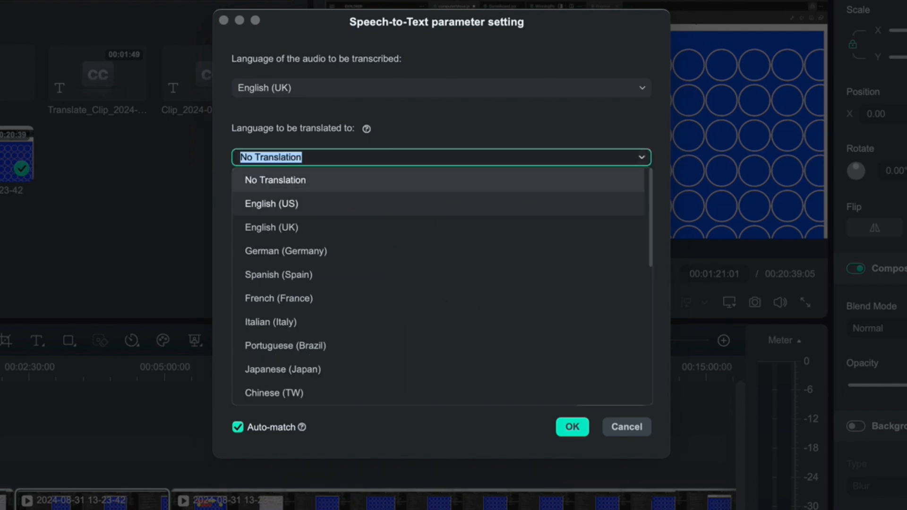
left_click(278, 275)
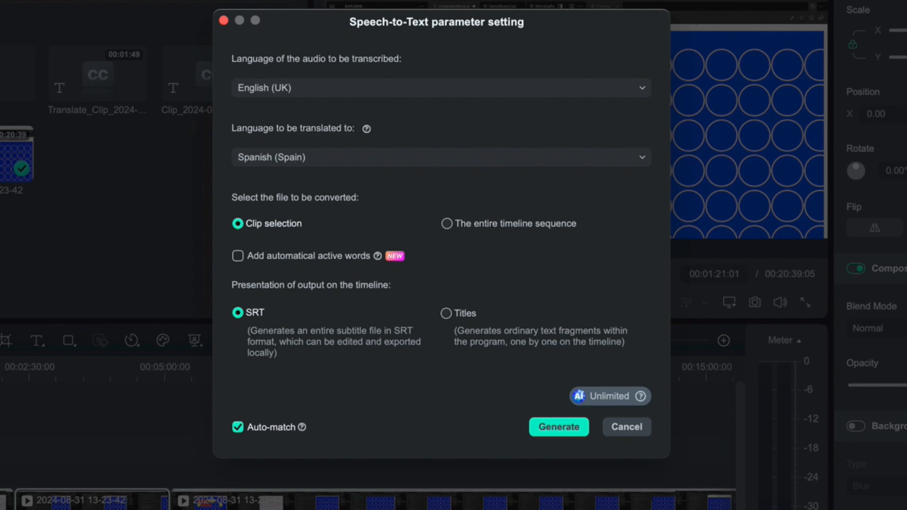
left_click(559, 427)
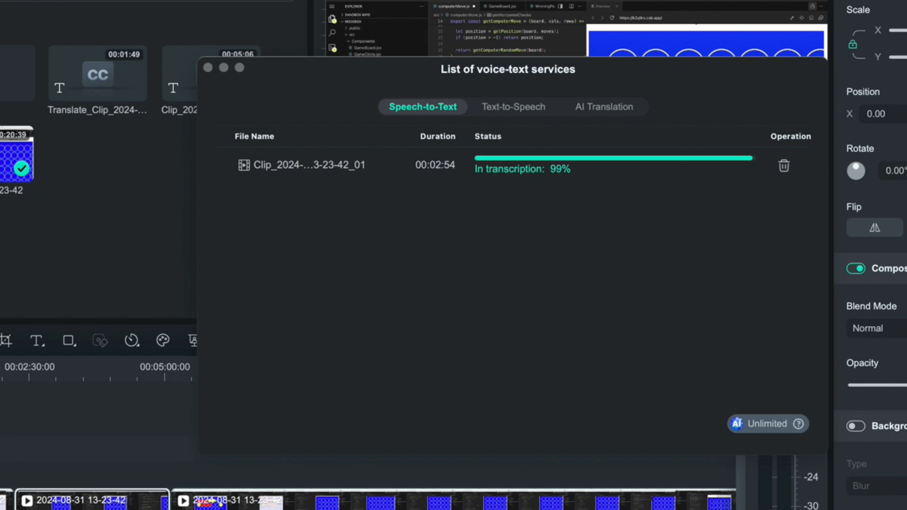
Close the services list and play back the video to review the original and Spanish subtitle tracks.
left_click(701, 0)
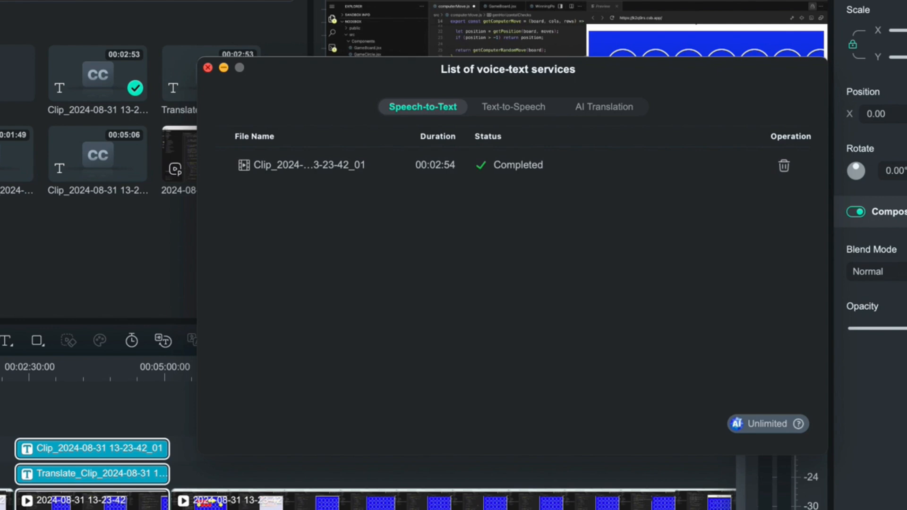
left_click(208, 67)
left_click(57, 370)
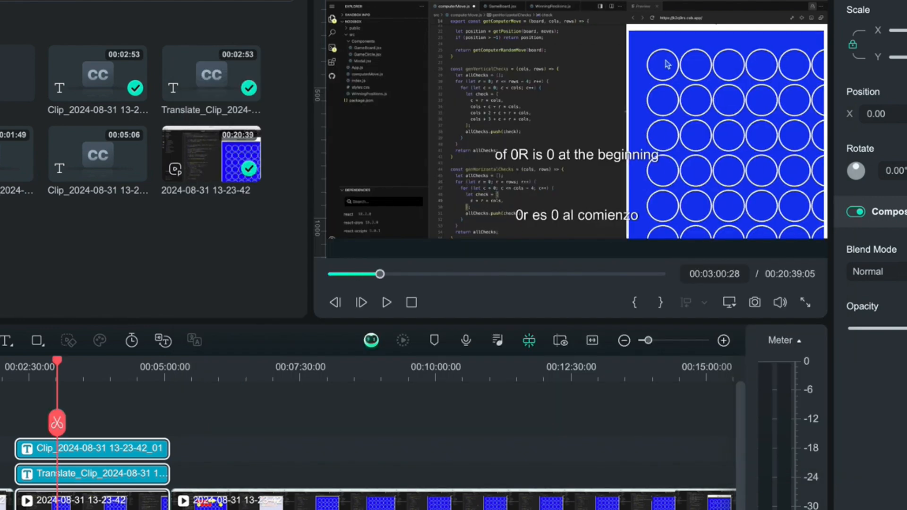
key("space")
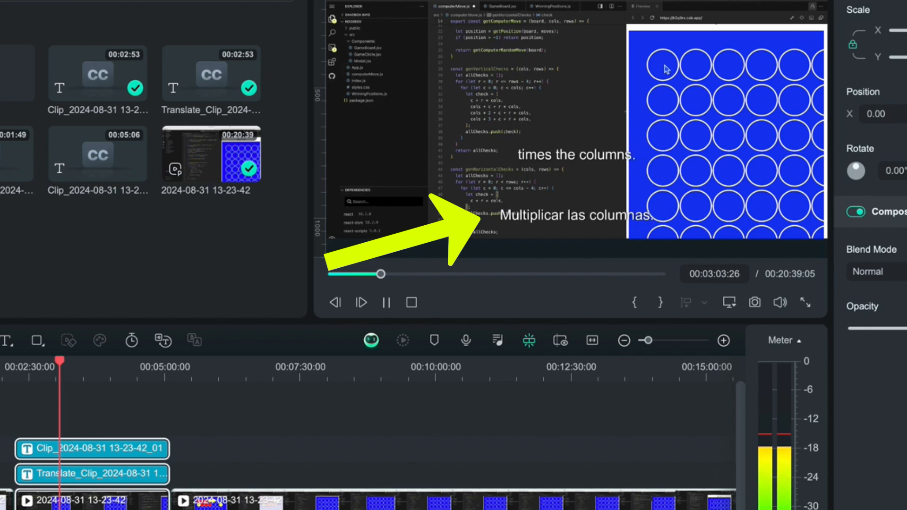
key("space")
key("Escape")
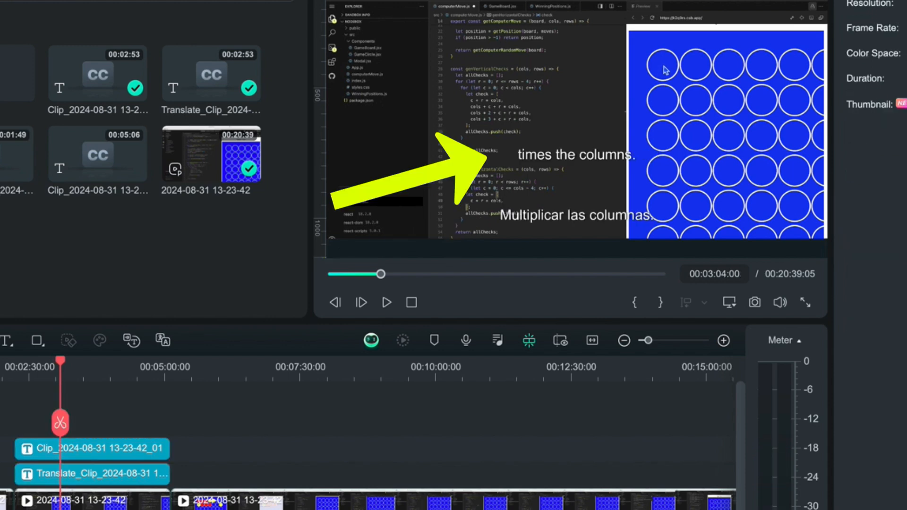
left_click(92, 474)
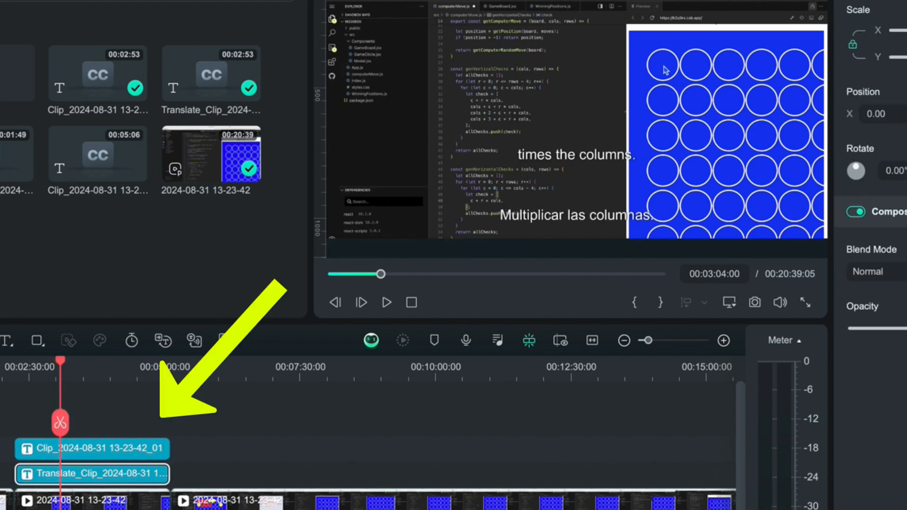
key("space")
key("space")
key("space")
key("space")
Delete the original-language subtitle clip, keeping only the Spanish translated subtitles, and preview the result.
left_click(93, 449)
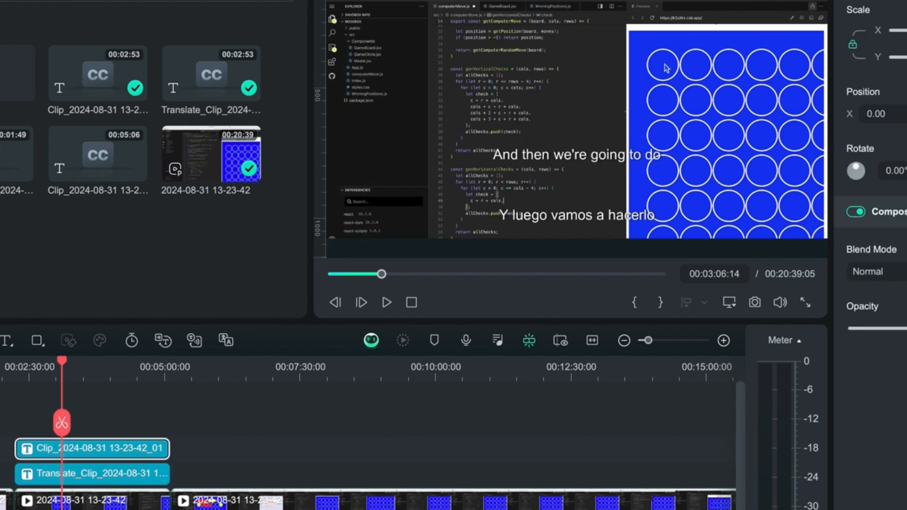
key("Delete")
key("space")
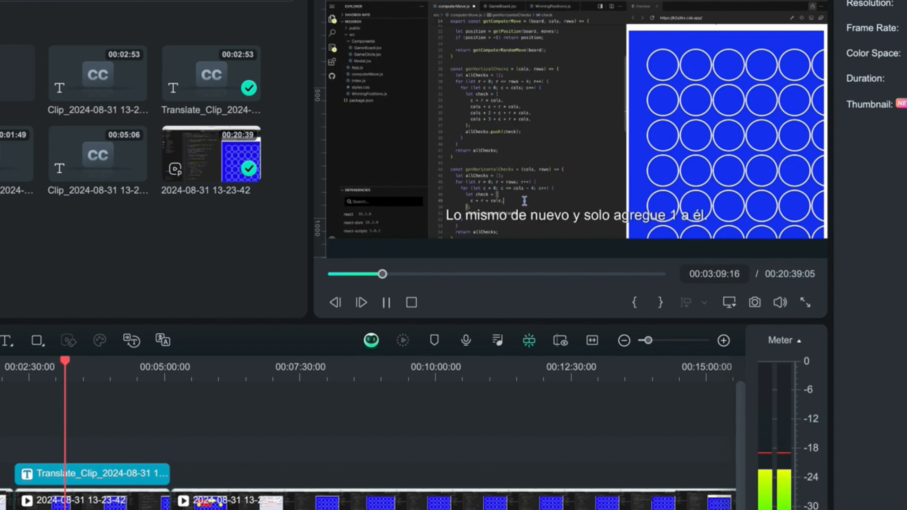
key("space")
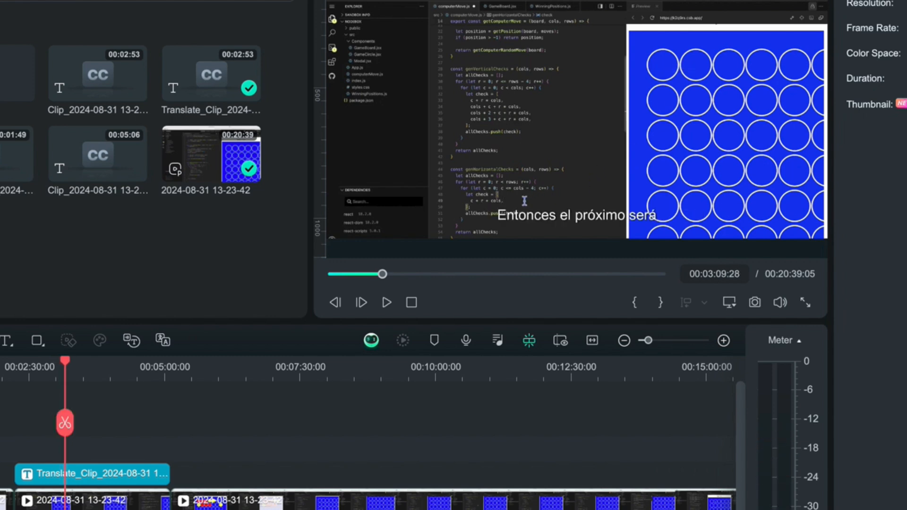
left_click(703, 0)
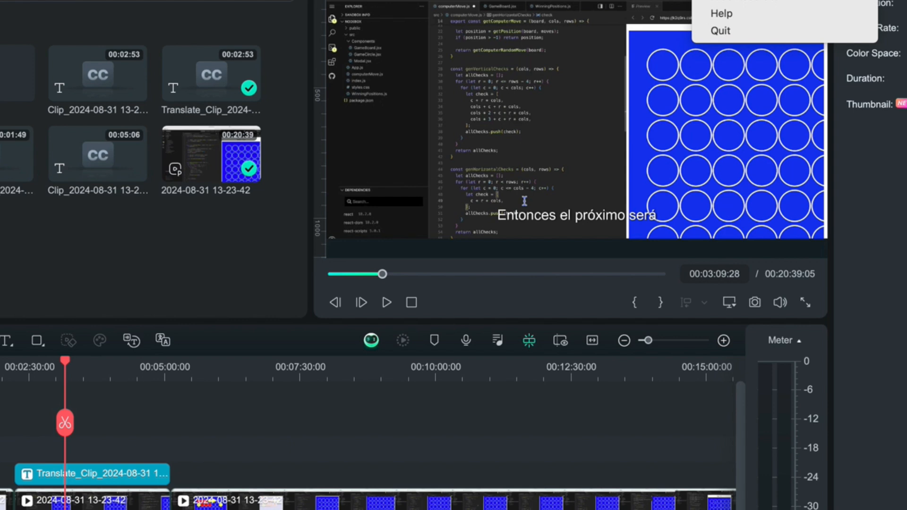